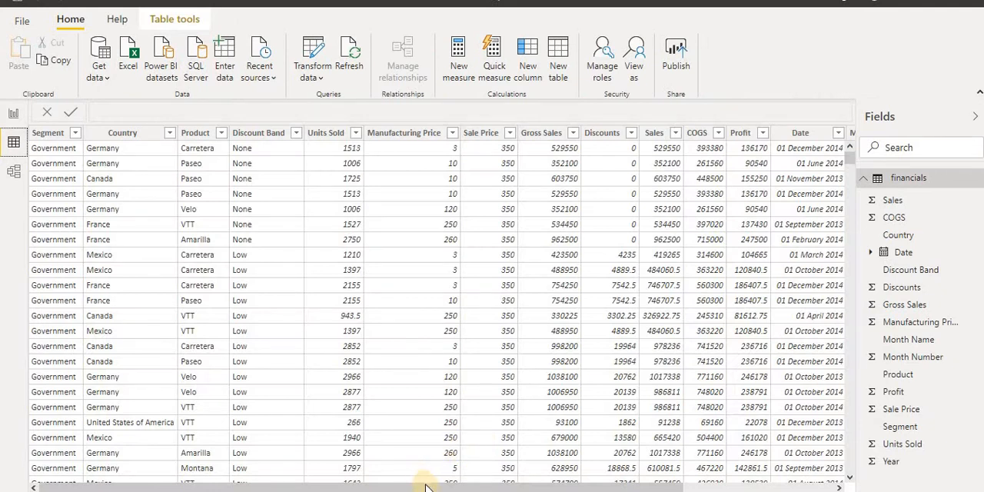
{"action": "left_click_drag", "start_coordinate": [684, 485], "coordinate": [839, 485]}
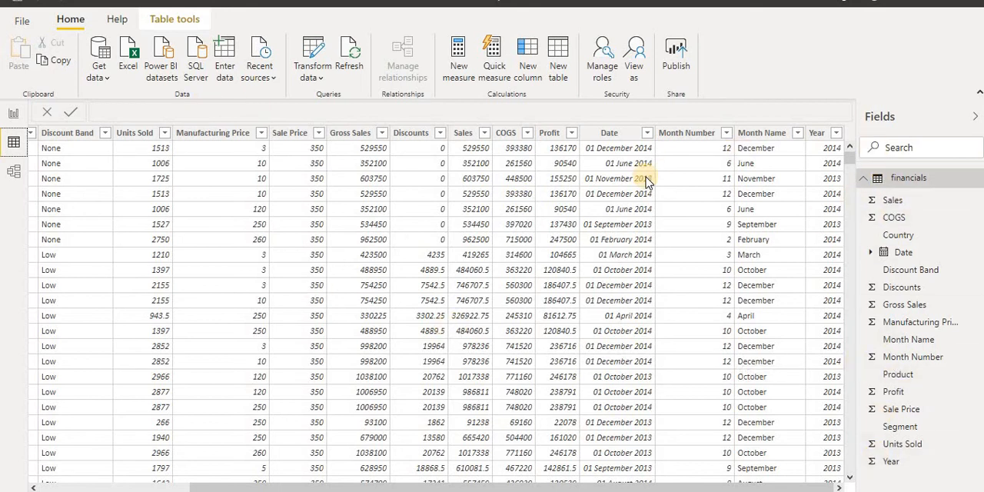
{"action": "right_click", "coordinate": [904, 185]}
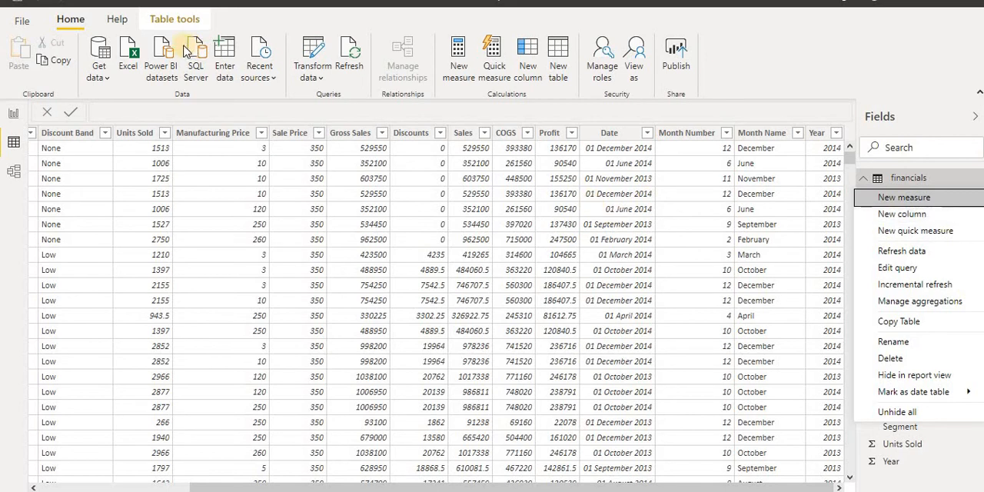
{"action": "left_click", "coordinate": [61, 20]}
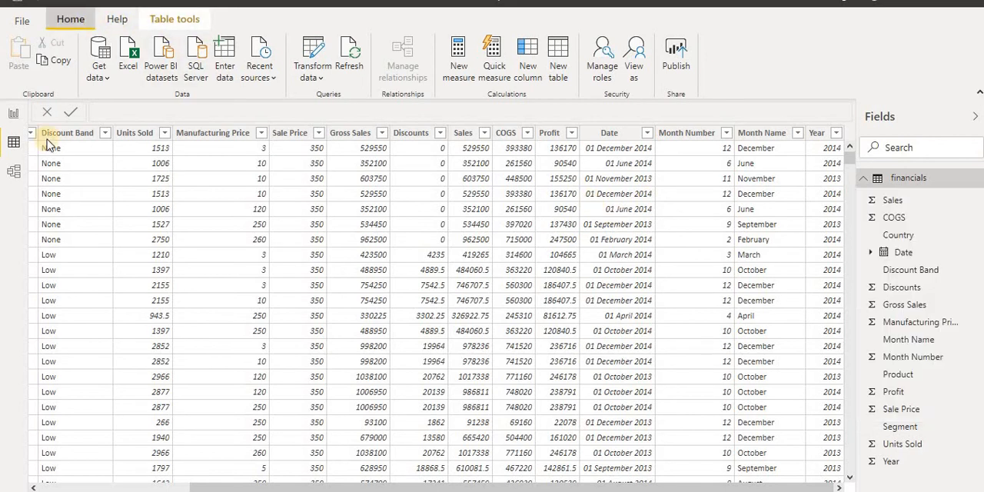
Switch to the Report view and add a calculated column named MonthWithNumber to the financials table
{"action": "left_click", "coordinate": [12, 113]}
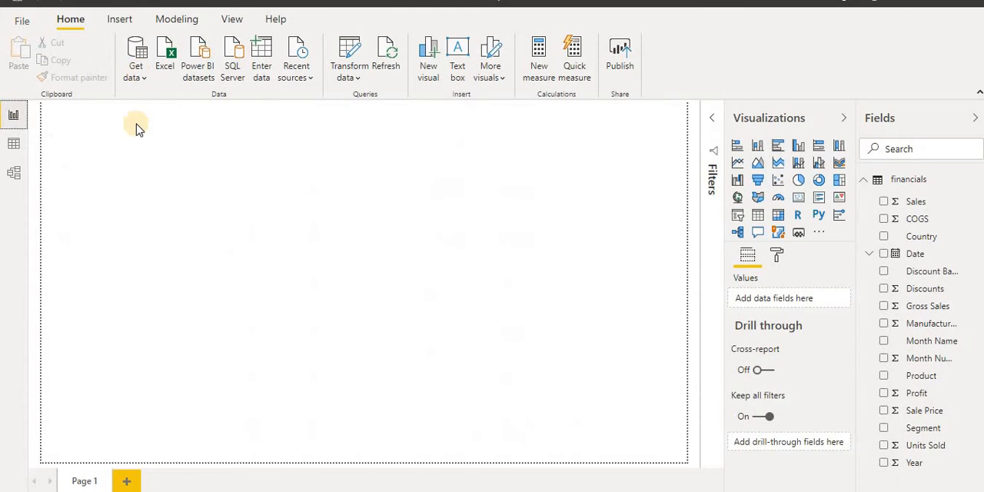
{"action": "left_click", "coordinate": [173, 20]}
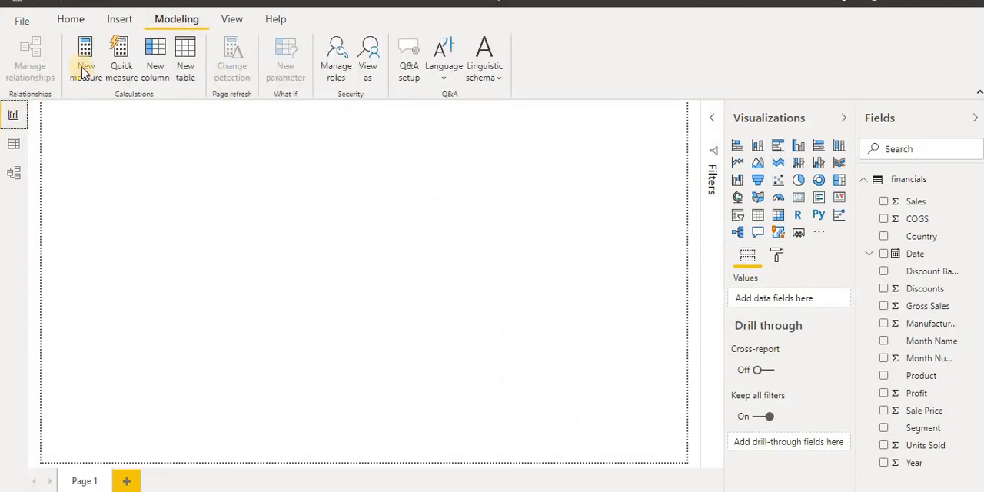
{"action": "left_click", "coordinate": [158, 62]}
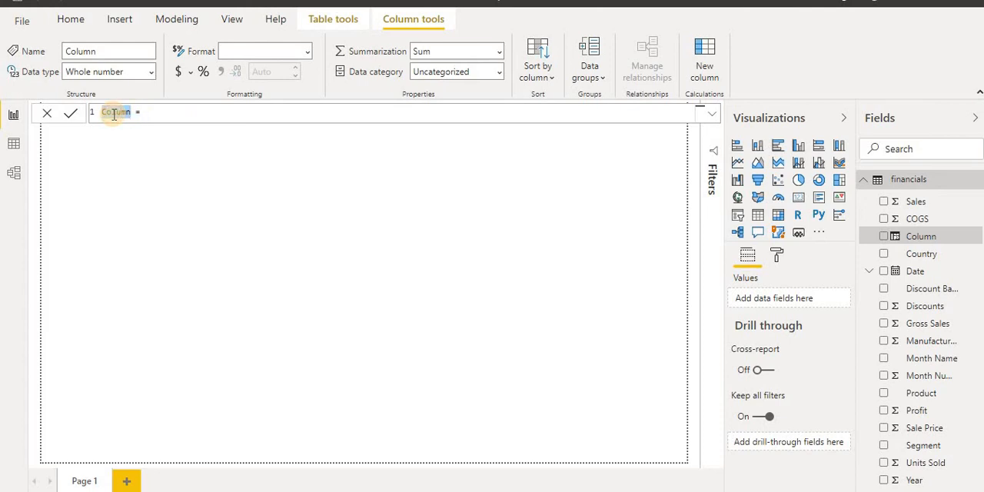
{"action": "type", "text": "MonthWithNumber"}
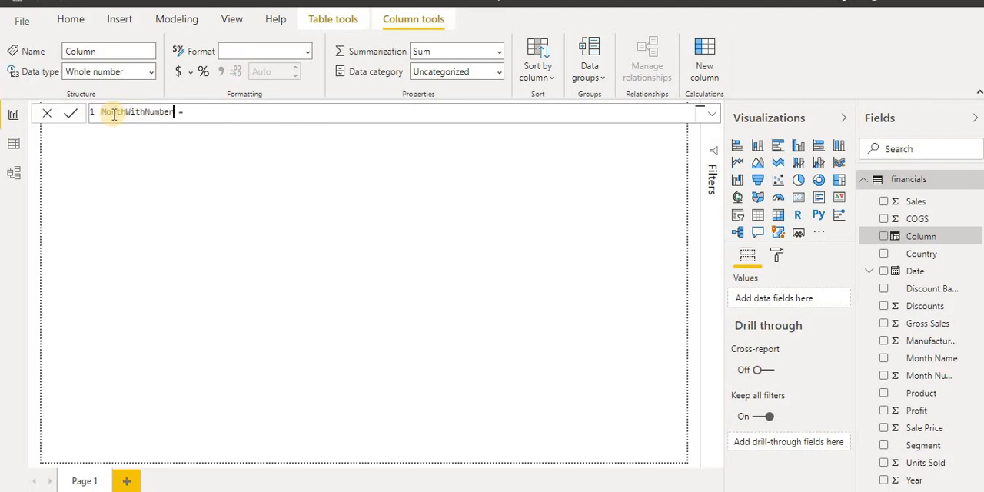
Begin the MonthWithNumber formula with financials[Month Number] & "-" &
{"action": "left_click", "coordinate": [205, 112]}
{"action": "type", "text": "mon"}
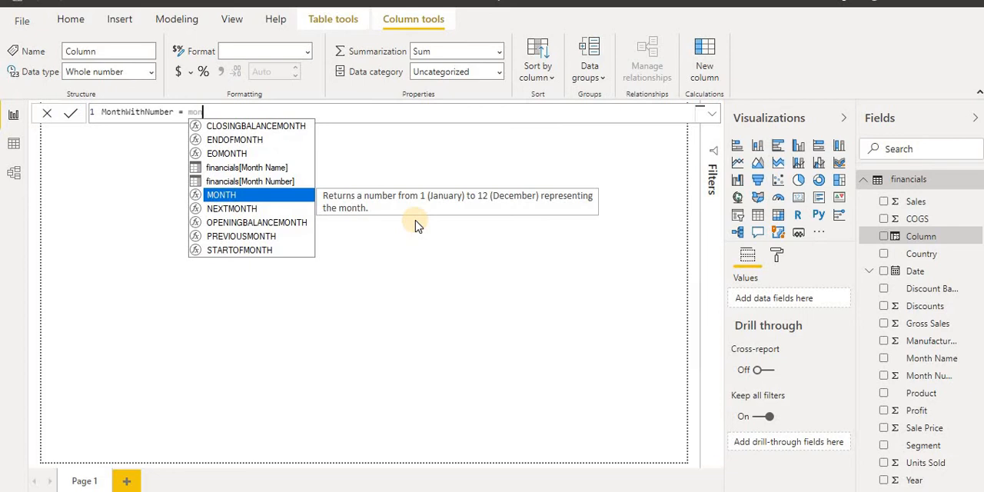
{"action": "type", "text": "thn"}
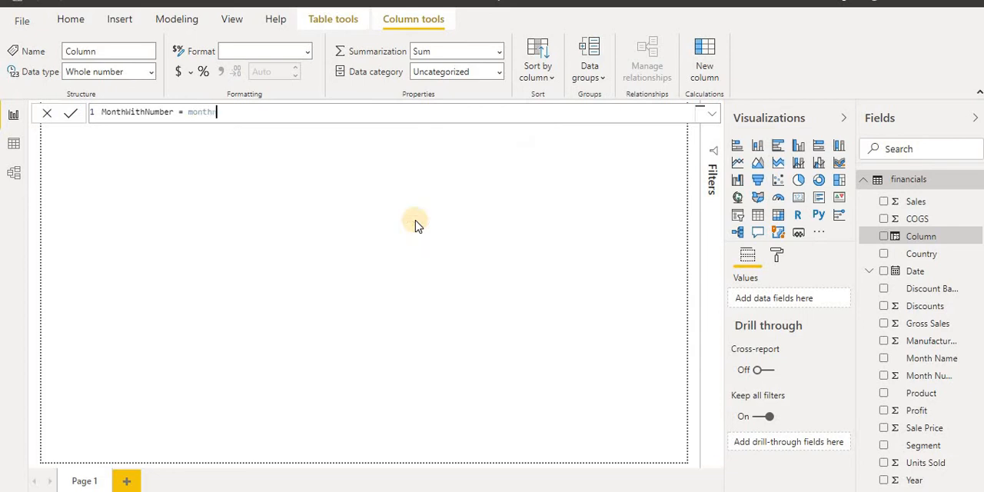
{"action": "key", "text": "BackSpace"}
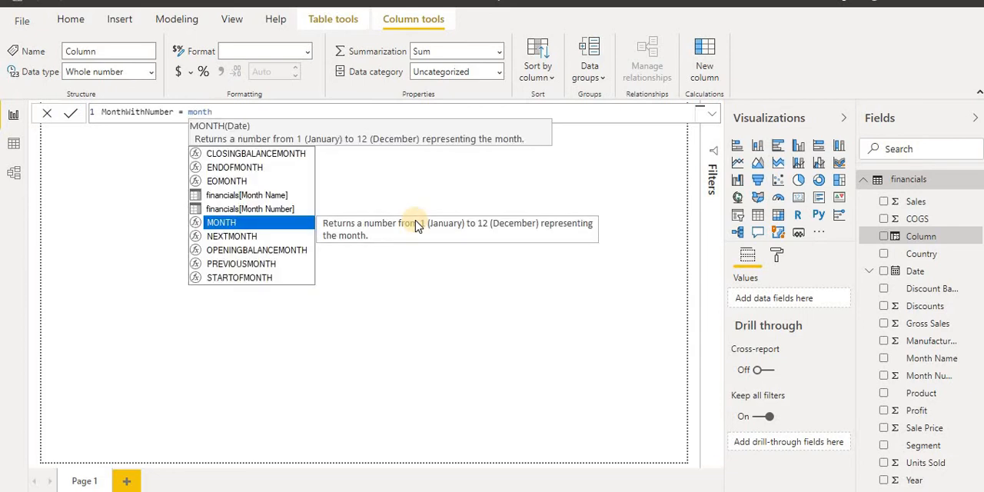
{"action": "key", "text": "Up"}
{"action": "key", "text": "Up"}
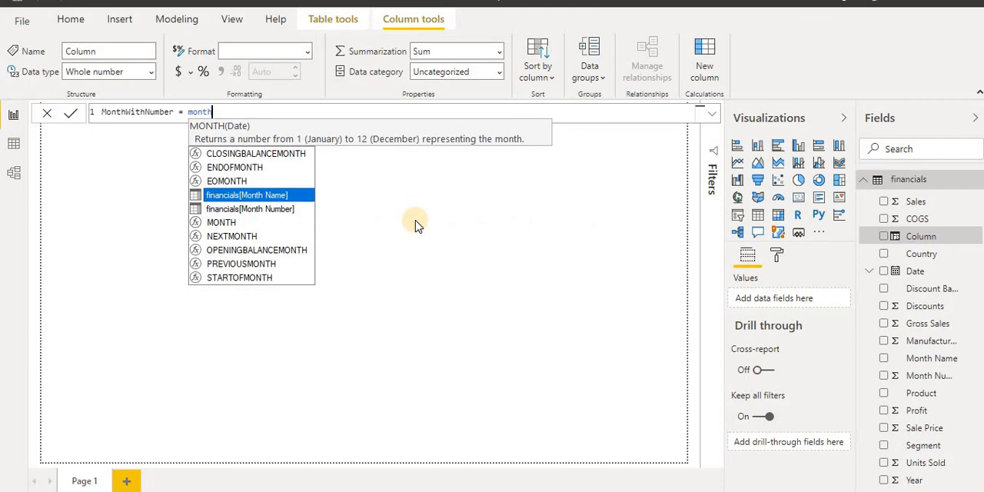
{"action": "key", "text": "Down"}
{"action": "key", "text": "Tab"}
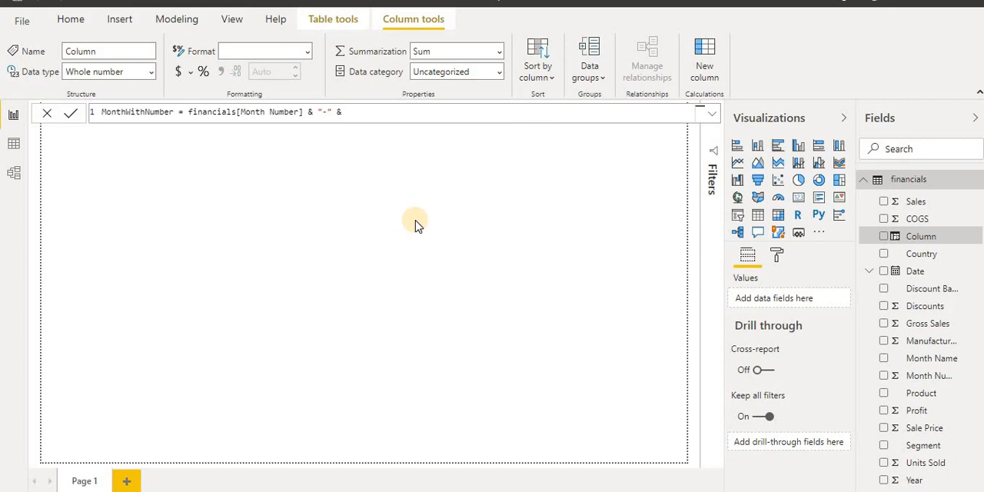
Complete the MonthWithNumber formula with financials[Month Name] and commit it
{"action": "type", "text": "month"}
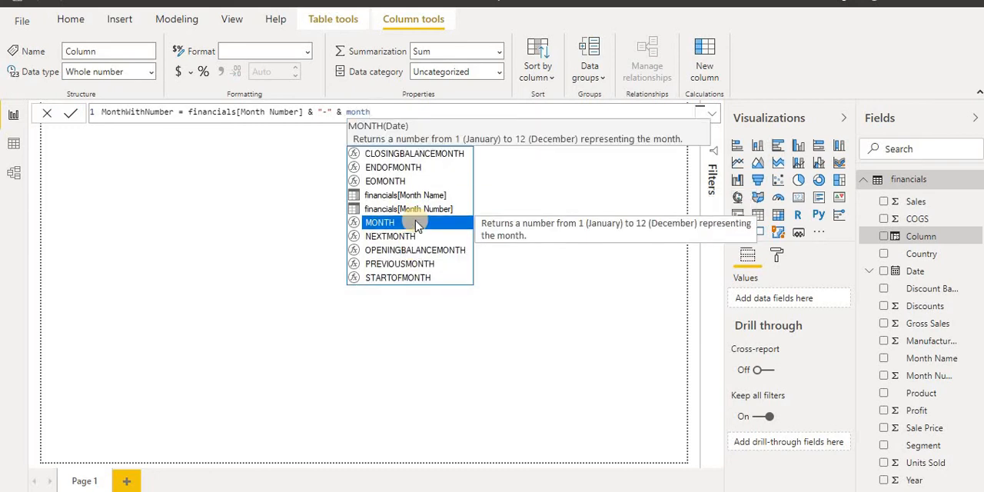
{"action": "key", "text": "Up"}
{"action": "key", "text": "Up"}
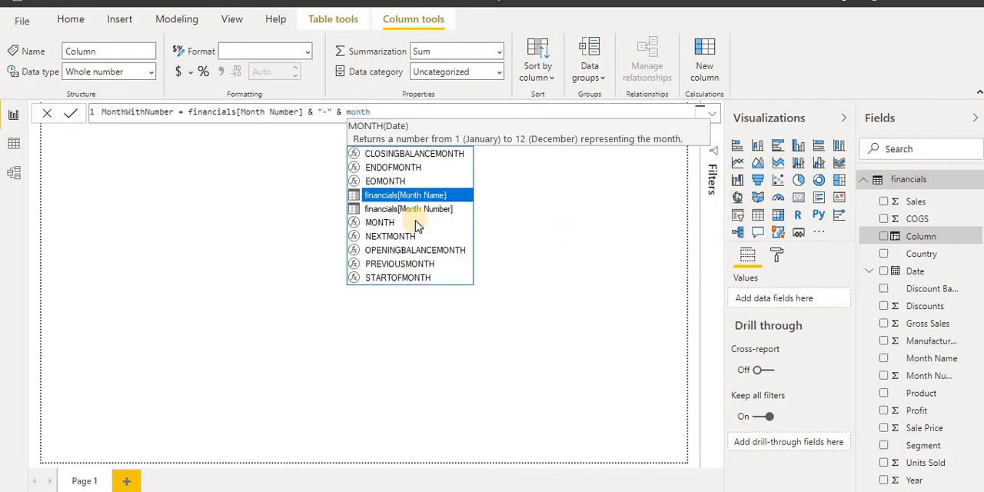
{"action": "key", "text": "Tab"}
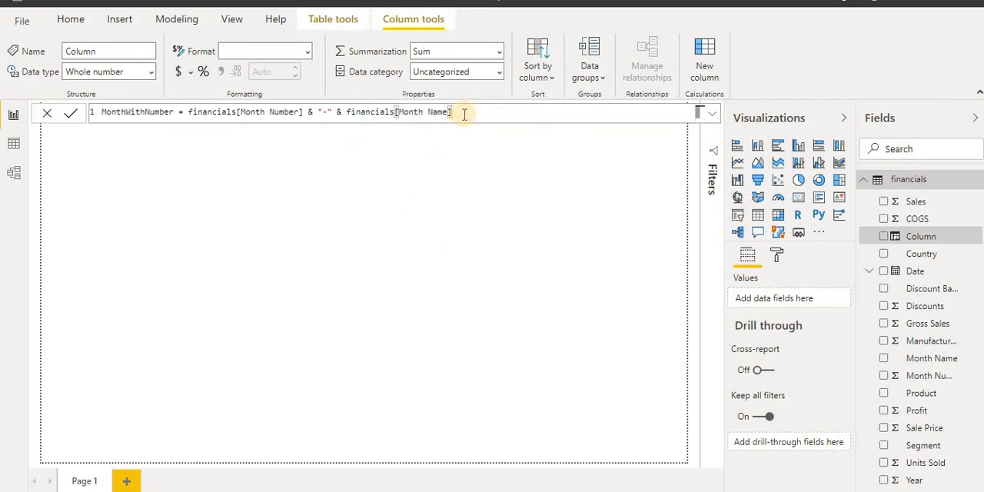
{"action": "left_click", "coordinate": [70, 116]}
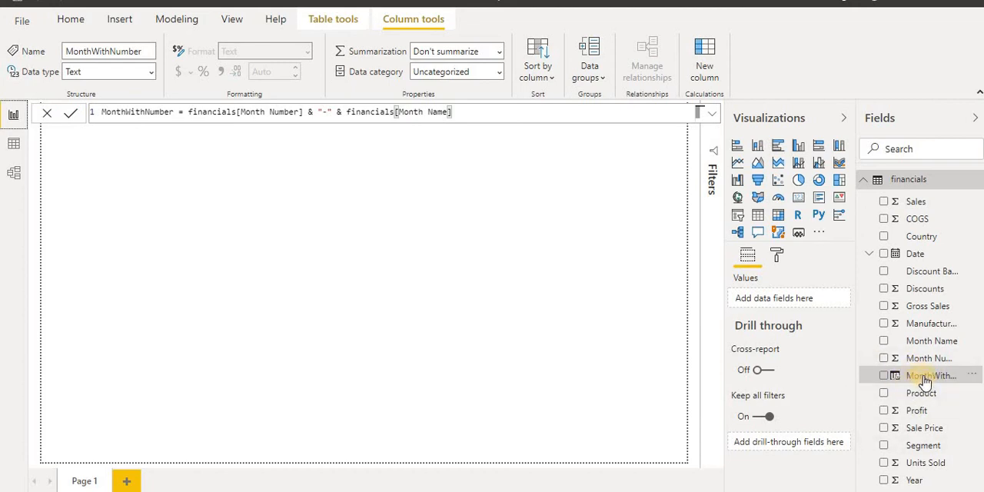
Examine the MonthWithNumber column's values at the end of the financials table in the Data view
{"action": "left_click_drag", "start_coordinate": [856, 246], "coordinate": [785, 259]}
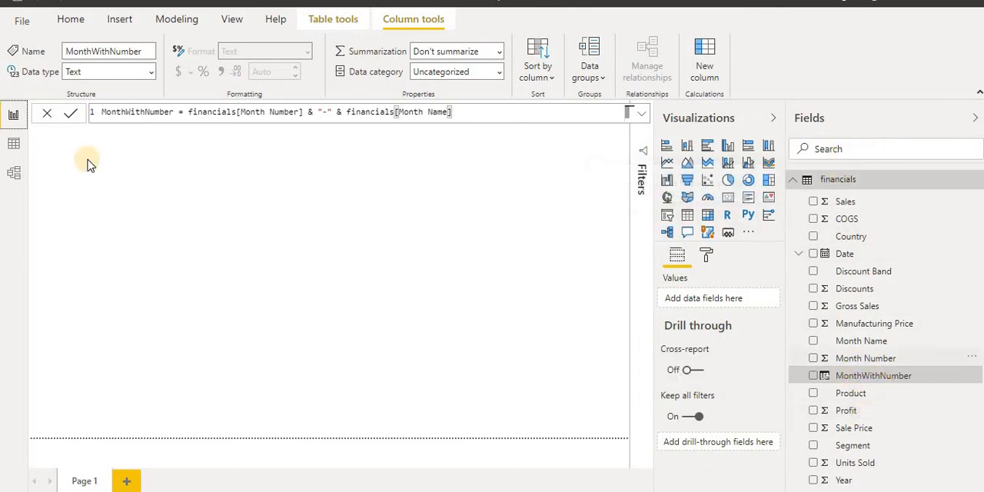
{"action": "left_click", "coordinate": [12, 143]}
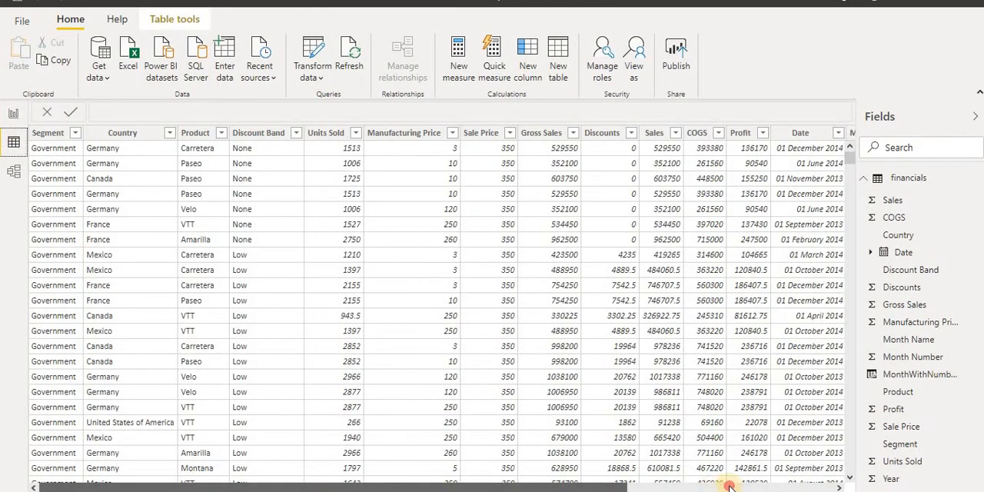
{"action": "left_click", "coordinate": [725, 486]}
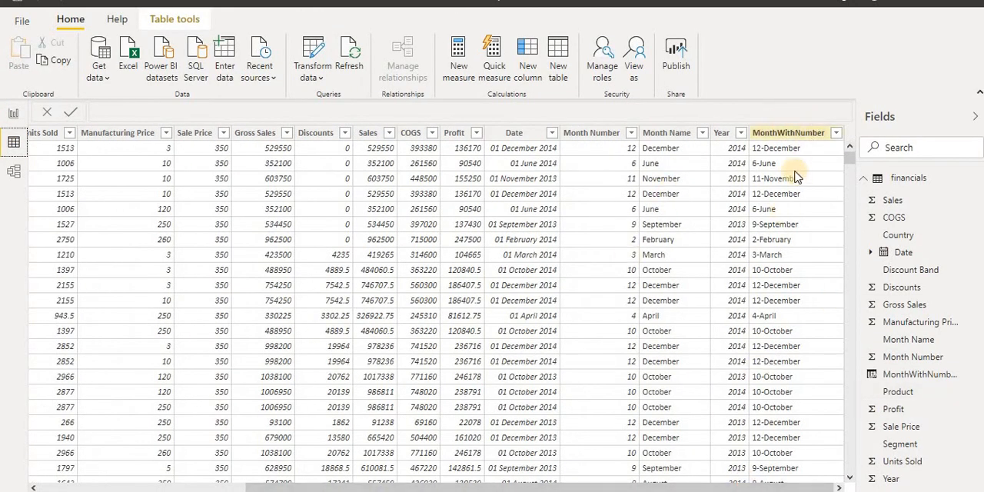
{"action": "left_click", "coordinate": [780, 137]}
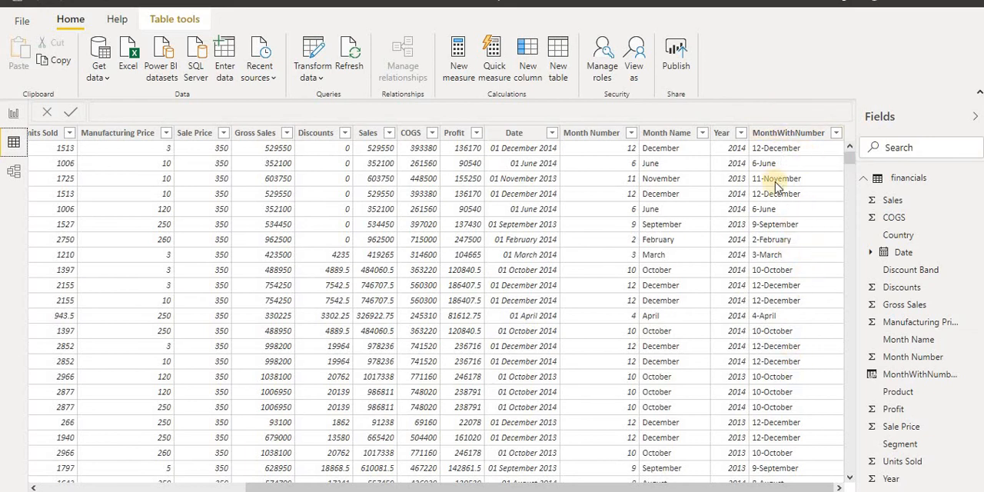
{"action": "left_click", "coordinate": [792, 154]}
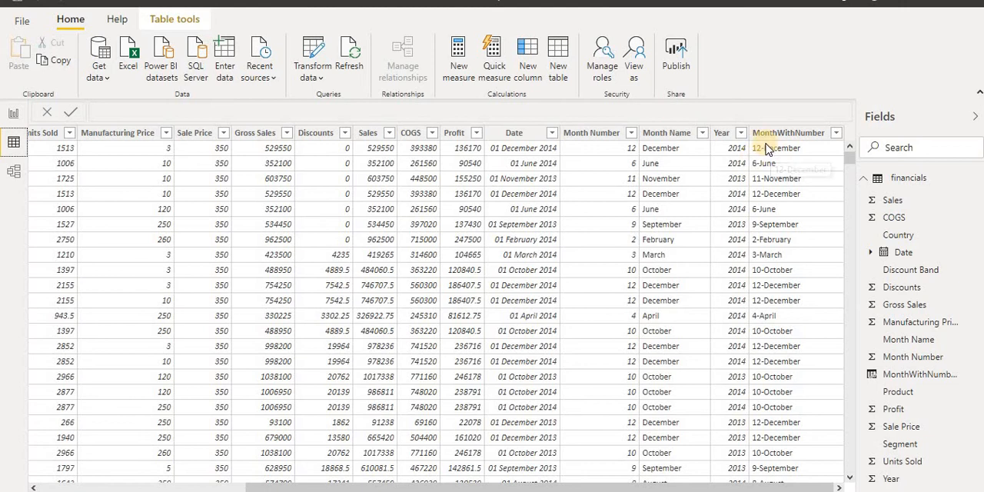
{"action": "left_click", "coordinate": [780, 134]}
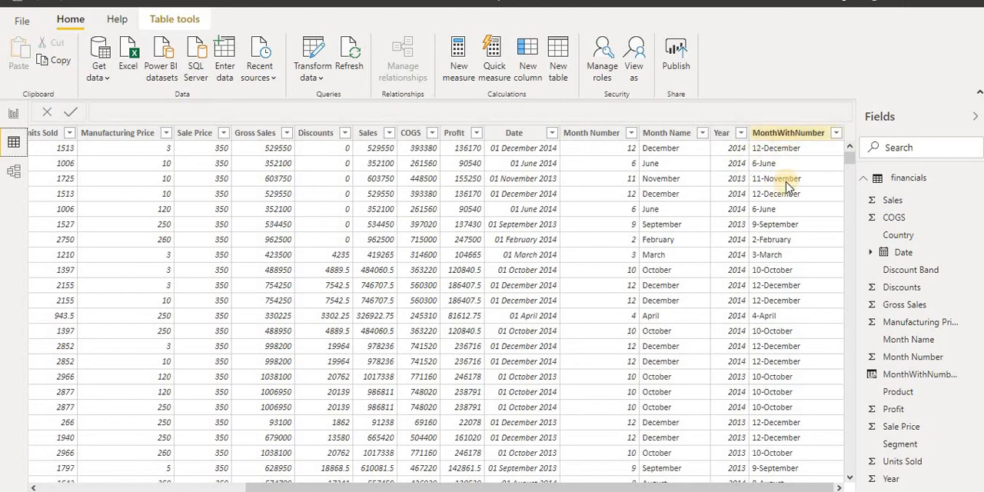
{"action": "left_click", "coordinate": [786, 242]}
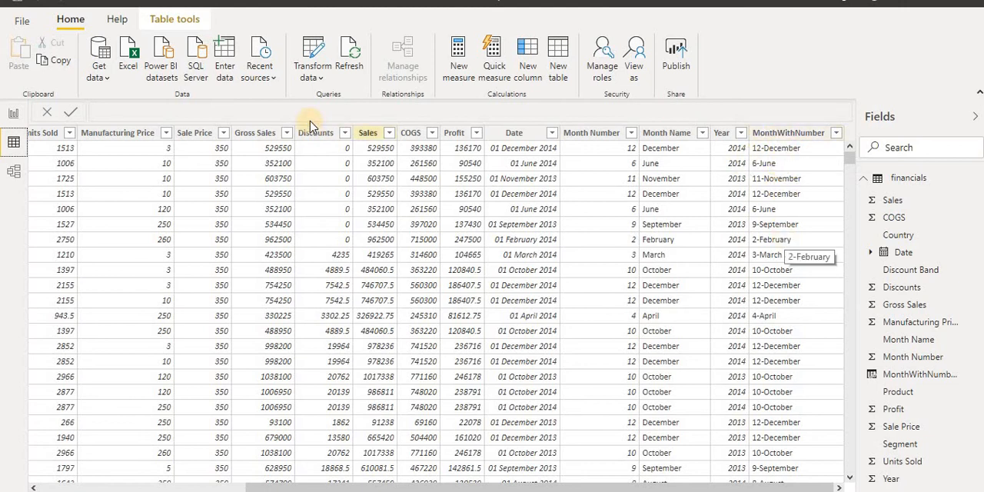
Add a new measure named AvgOfProfit to the financials table
{"action": "right_click", "coordinate": [901, 180]}
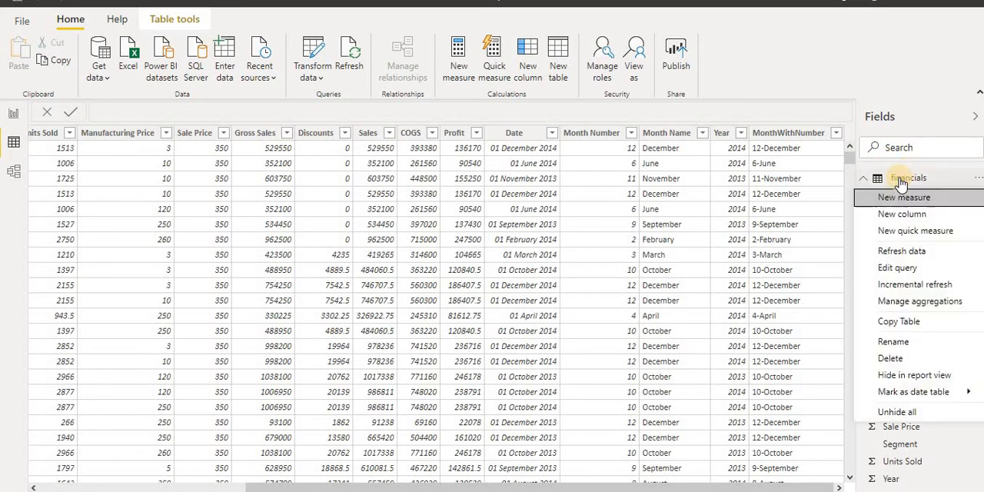
{"action": "left_click", "coordinate": [899, 199]}
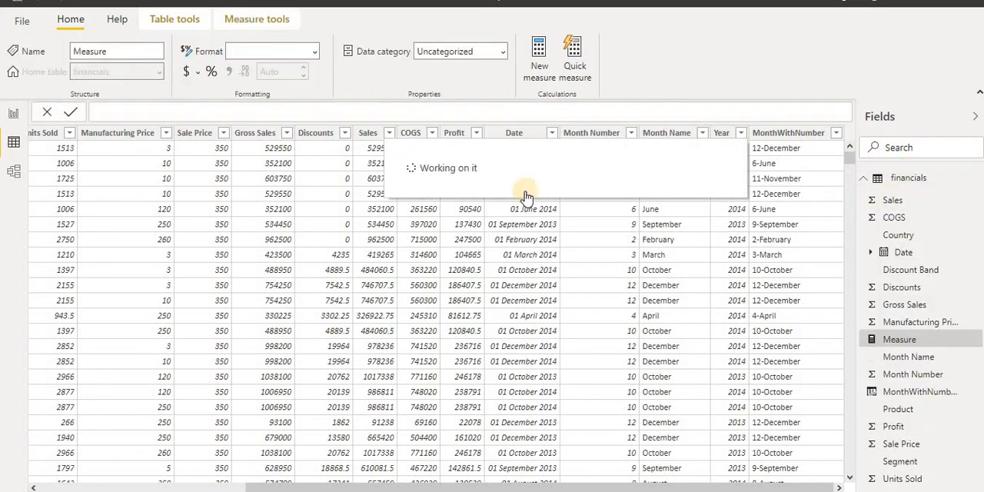
{"action": "left_click", "coordinate": [158, 110]}
{"action": "double_click", "coordinate": [115, 112]}
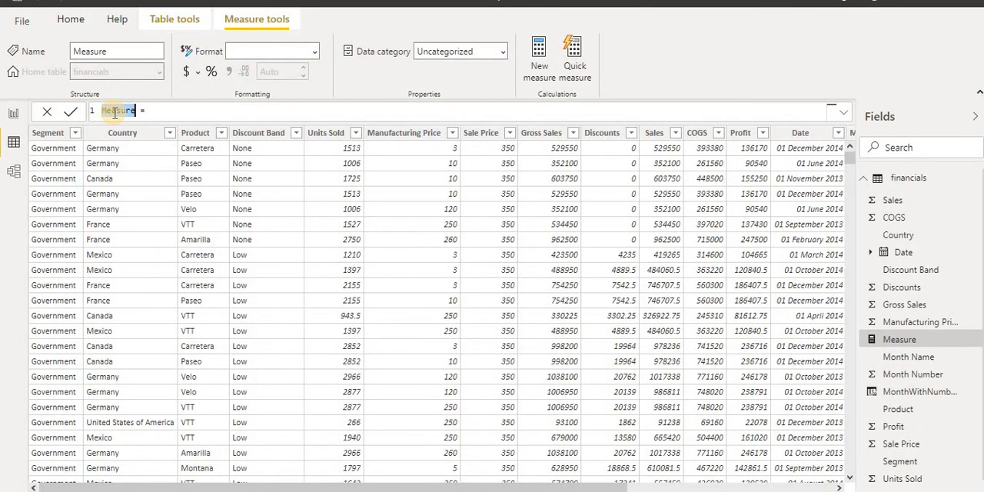
{"action": "type", "text": "A"}
{"action": "type", "text": "vgOfProfi"}
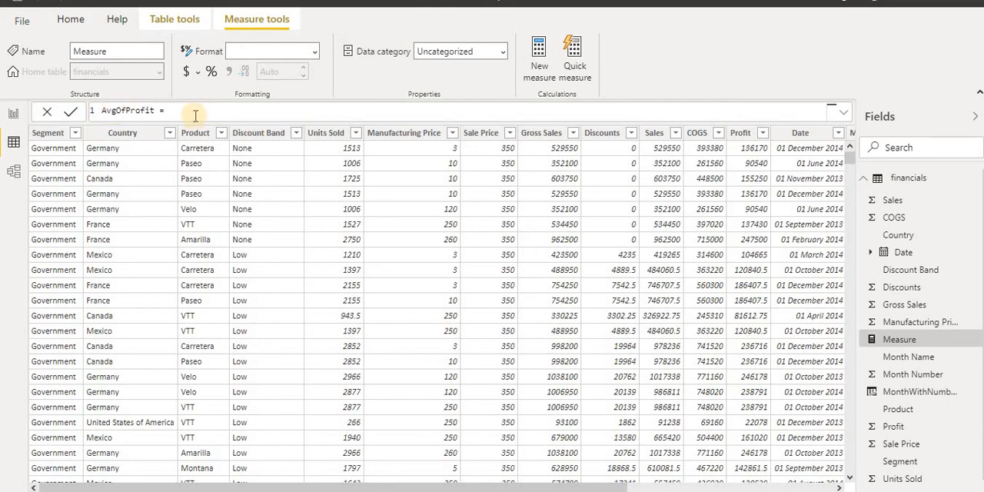
{"action": "type", "text": "t"}
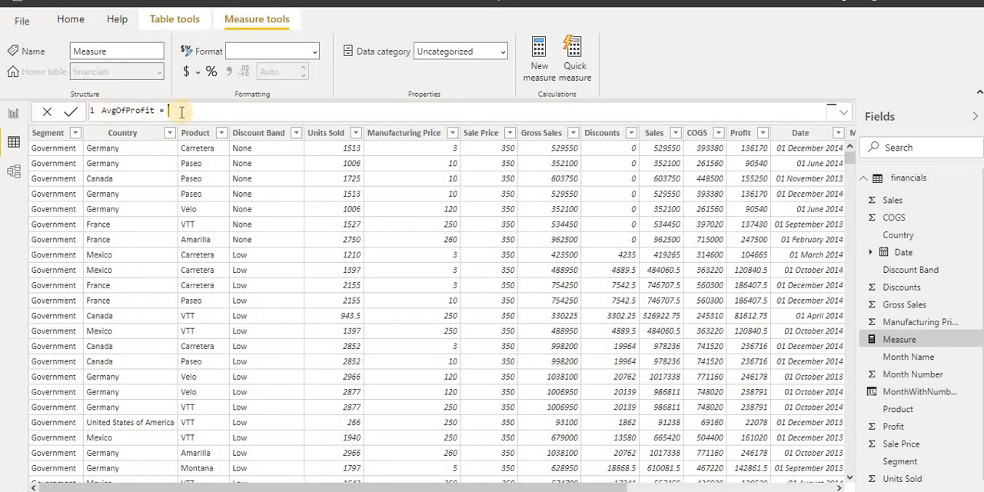
Define the AvgOfProfit measure as AVERAGE(financials[Profit]) * 1.5 and commit the formula
{"action": "type", "text": "Av"}
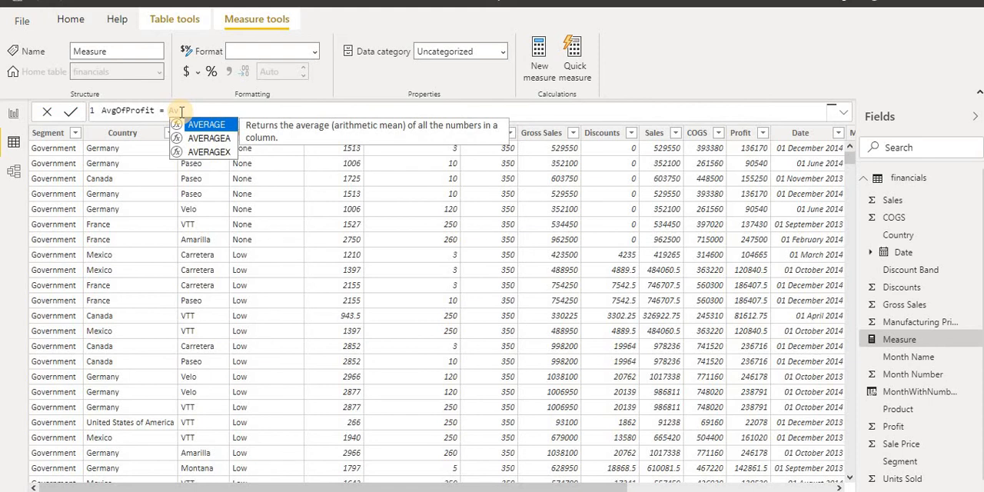
{"action": "key", "text": "Tab"}
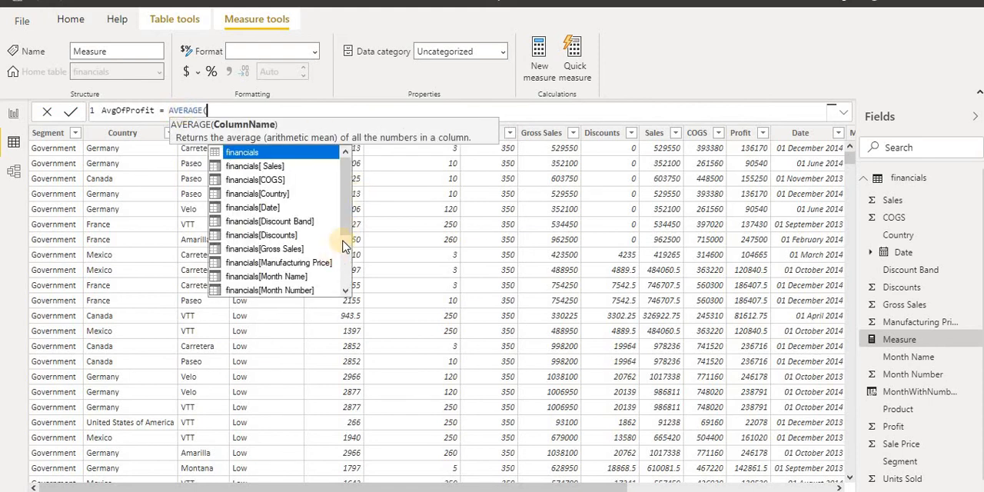
{"action": "left_click_drag", "start_coordinate": [345, 214], "coordinate": [346, 265]}
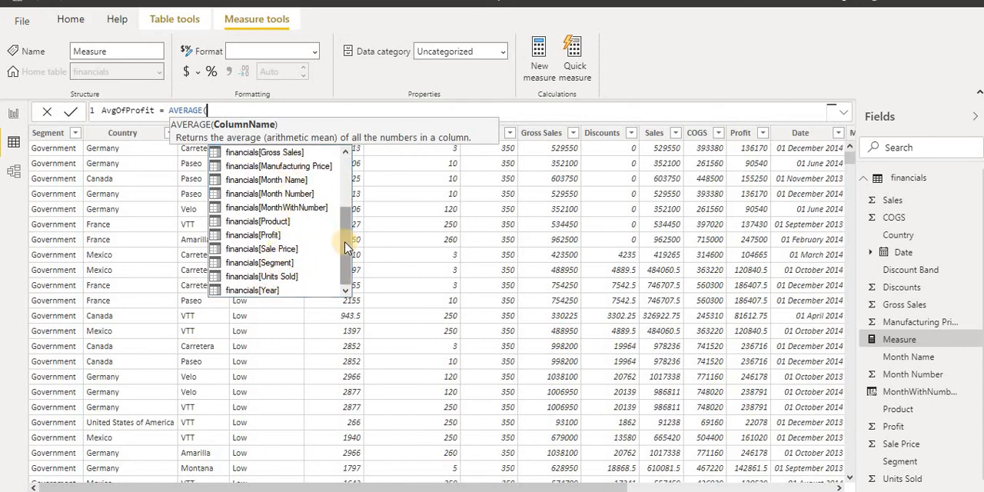
{"action": "left_click", "coordinate": [255, 236]}
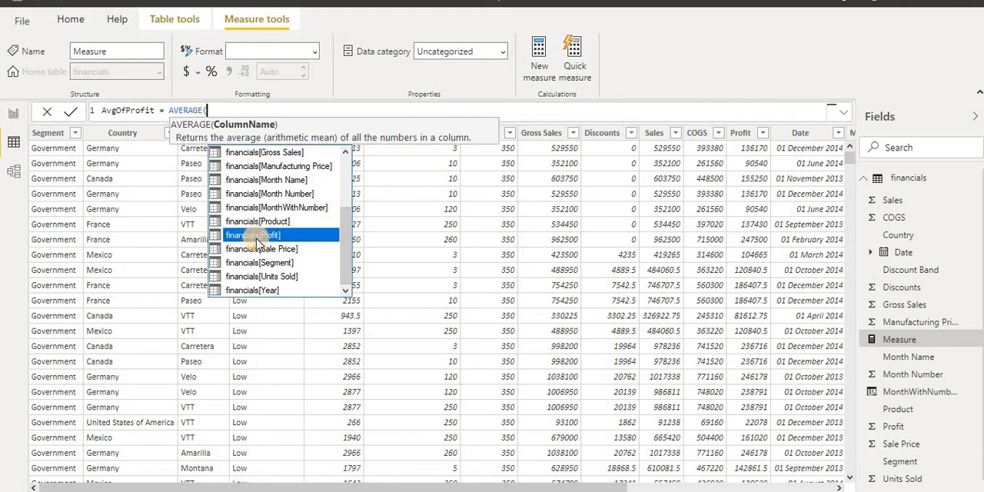
{"action": "double_click", "coordinate": [257, 237]}
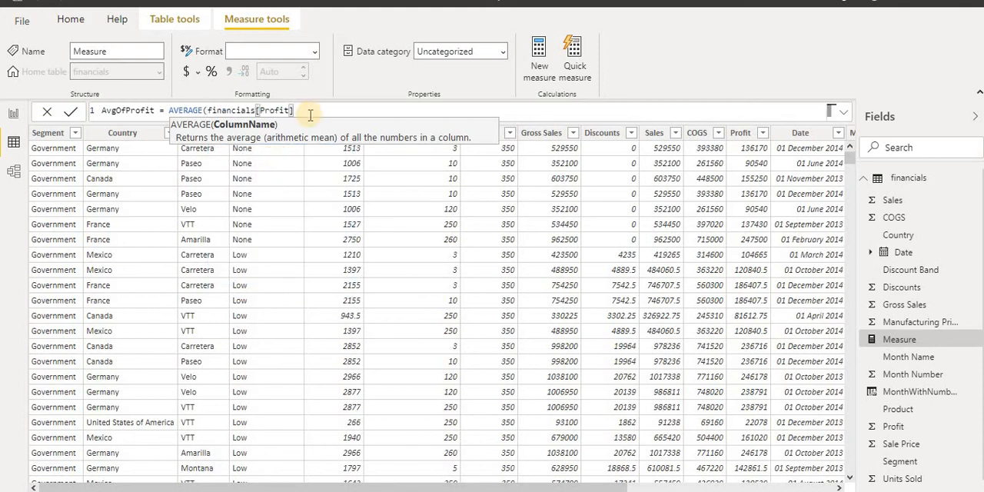
{"action": "type", "text": ")"}
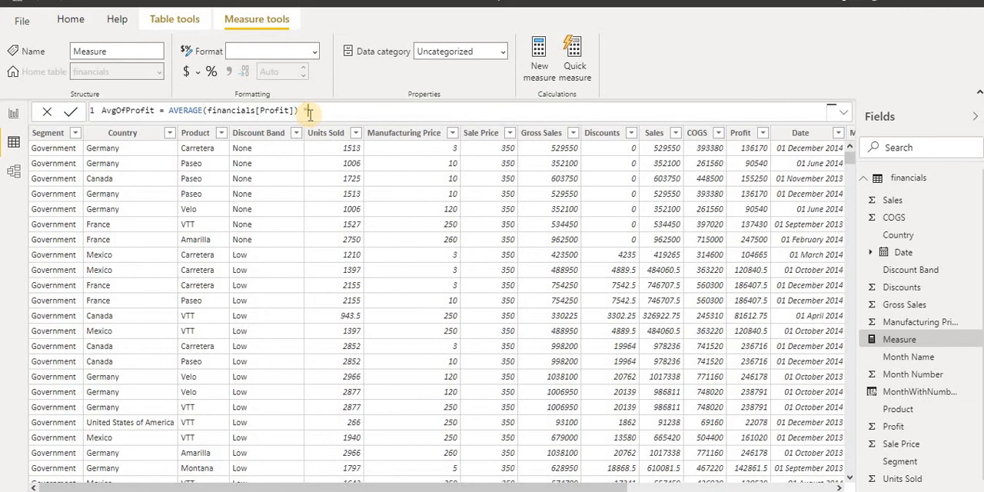
{"action": "type", "text": " * 1.5"}
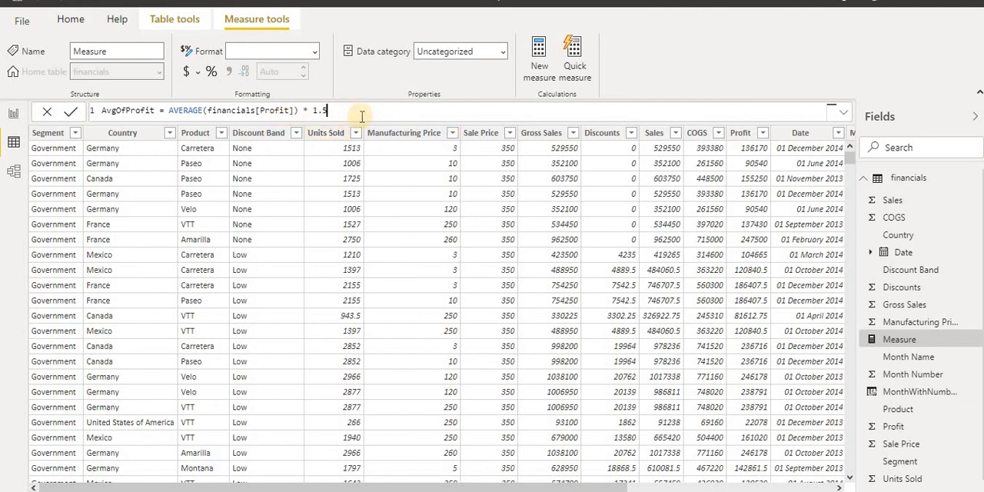
{"action": "left_click", "coordinate": [69, 113]}
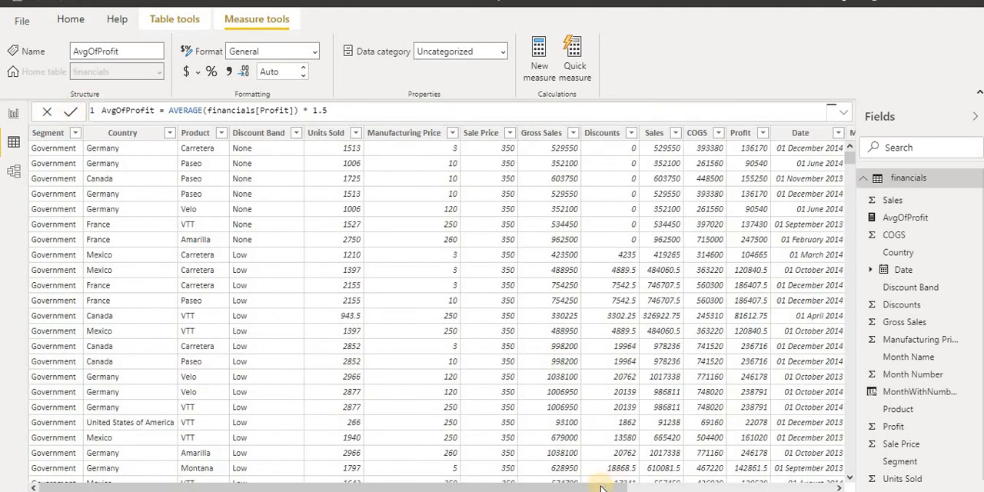
Review the financials table's last columns and the committed AvgOfProfit formula in the Data view
{"action": "scroll", "coordinate": [795, 251], "scroll_direction": "right", "scroll_amount": 5}
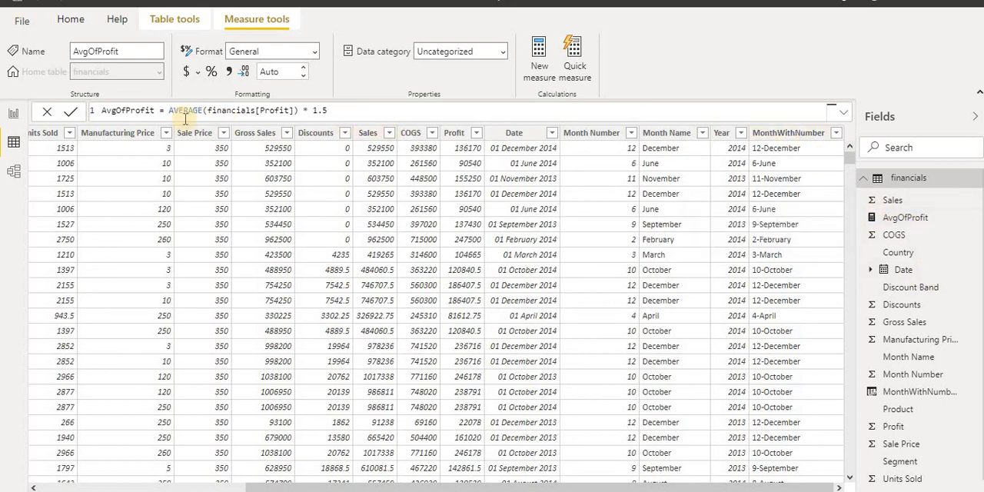
{"action": "left_click_drag", "start_coordinate": [344, 111], "coordinate": [100, 110]}
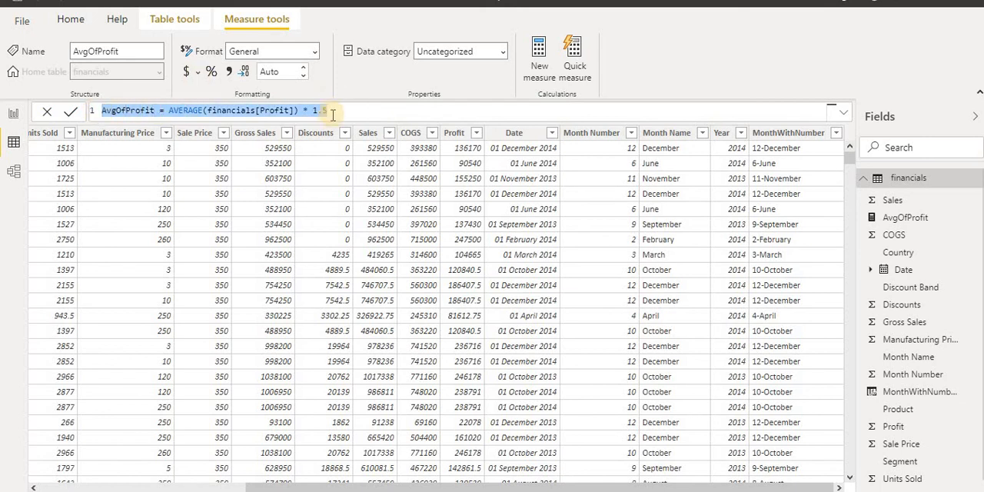
{"action": "left_click", "coordinate": [332, 114]}
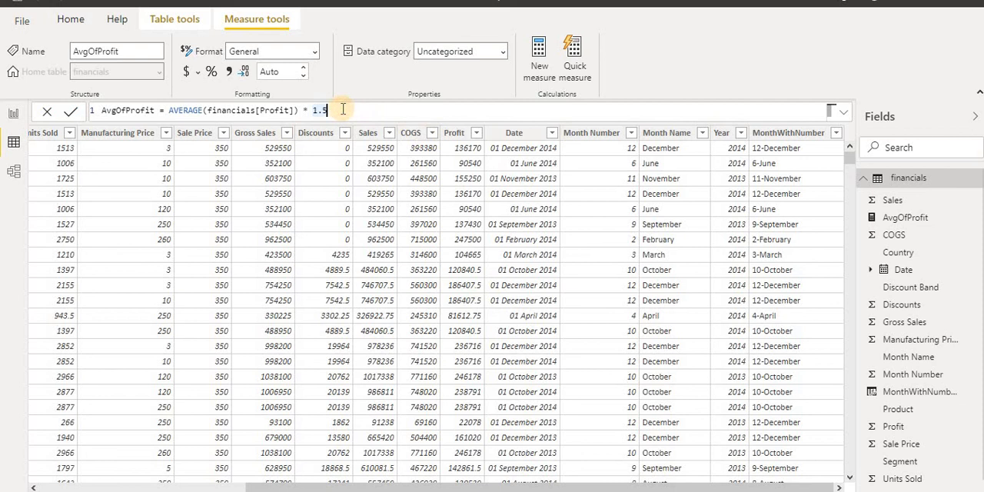
Insert a stacked bar chart on Page 1 of the report and enlarge it to fill most of the canvas
{"action": "left_click", "coordinate": [13, 116]}
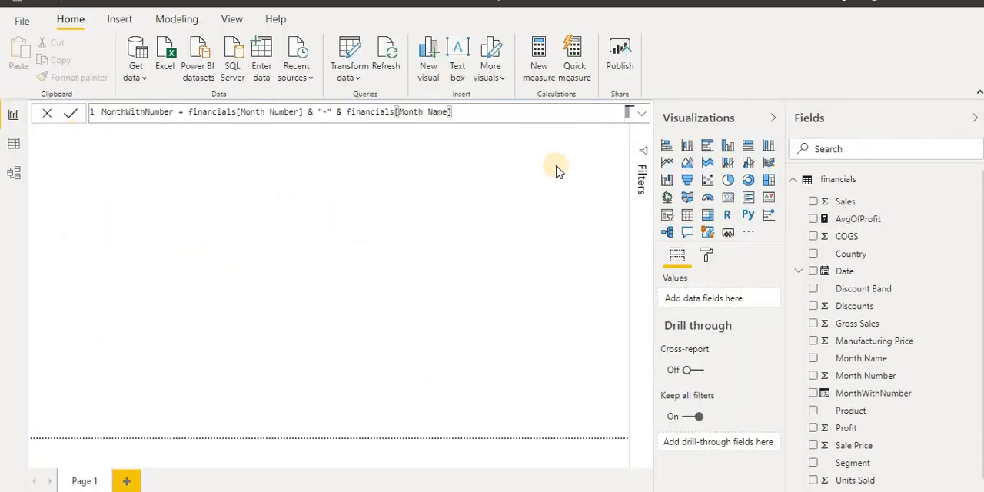
{"action": "left_click", "coordinate": [666, 148]}
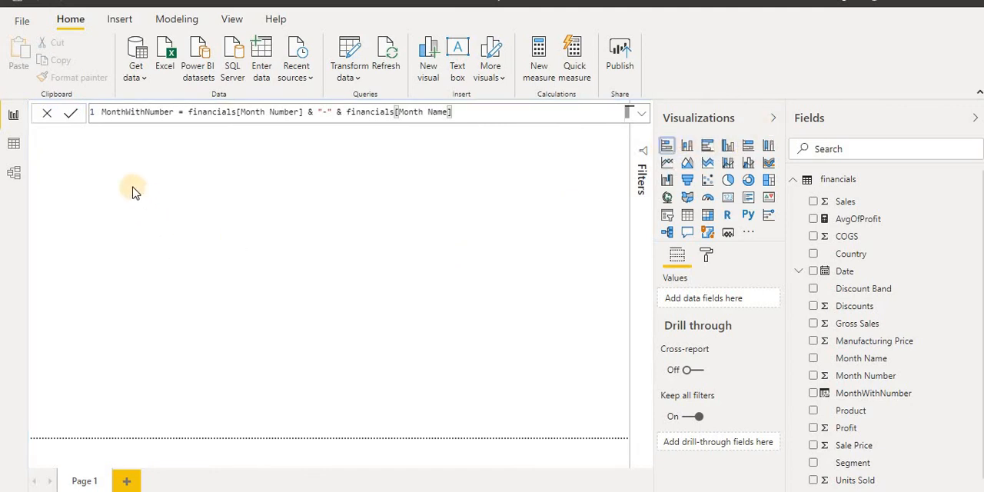
{"action": "left_click_drag", "start_coordinate": [161, 229], "coordinate": [552, 398]}
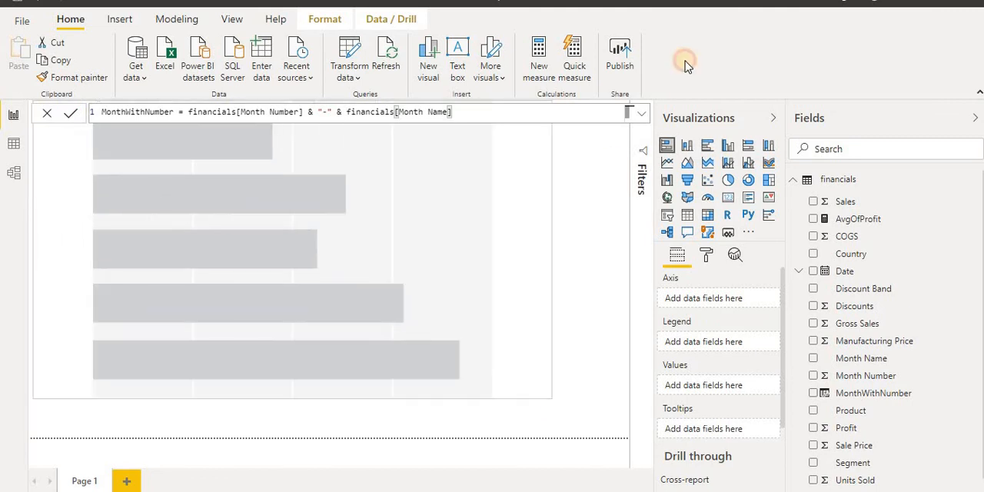
{"action": "left_click", "coordinate": [642, 115]}
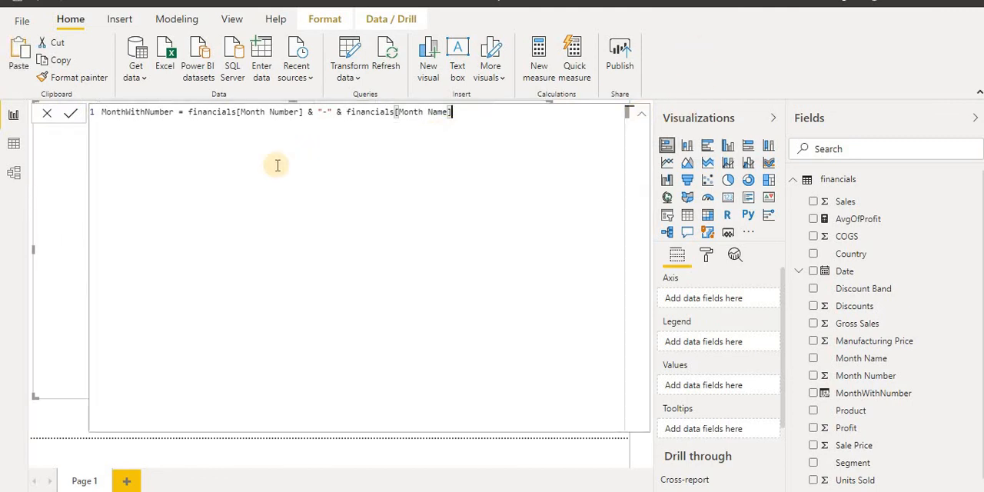
{"action": "left_click", "coordinate": [9, 114]}
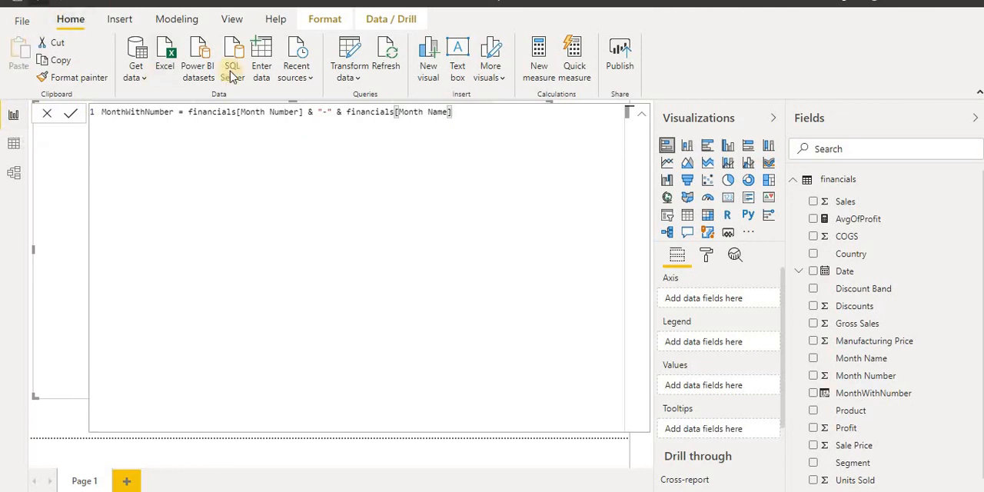
{"action": "left_click", "coordinate": [637, 118]}
{"action": "left_click_drag", "start_coordinate": [88, 229], "coordinate": [419, 326]}
{"action": "left_click_drag", "start_coordinate": [611, 399], "coordinate": [566, 377]}
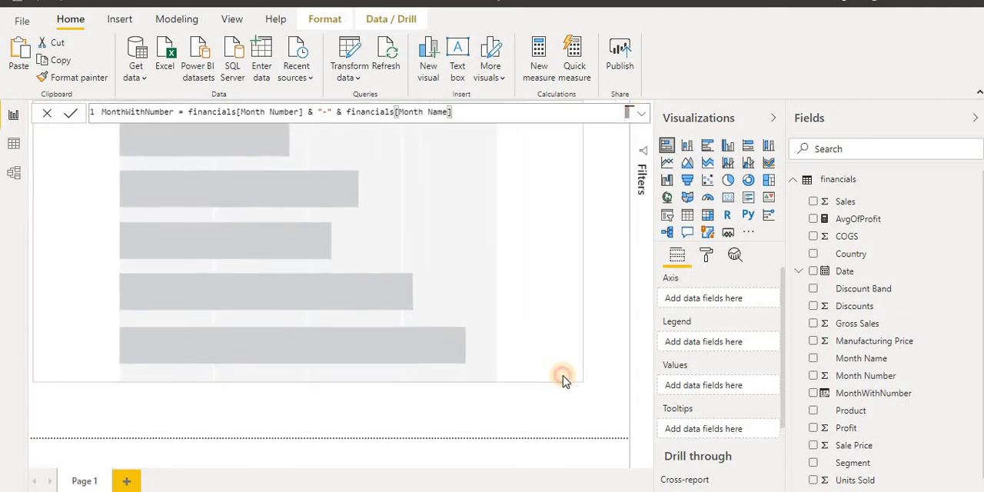
Assign MonthWithNumber to the bar chart's axis and AvgOfProfit to its values
{"action": "left_click", "coordinate": [870, 395]}
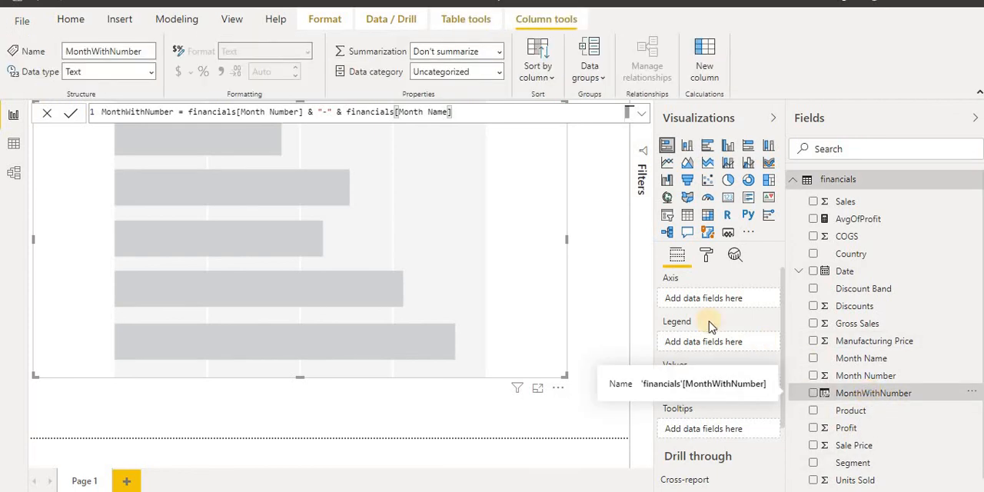
{"action": "left_click", "coordinate": [814, 394]}
{"action": "left_click_drag", "start_coordinate": [783, 283], "coordinate": [783, 306]}
{"action": "left_click", "coordinate": [709, 382]}
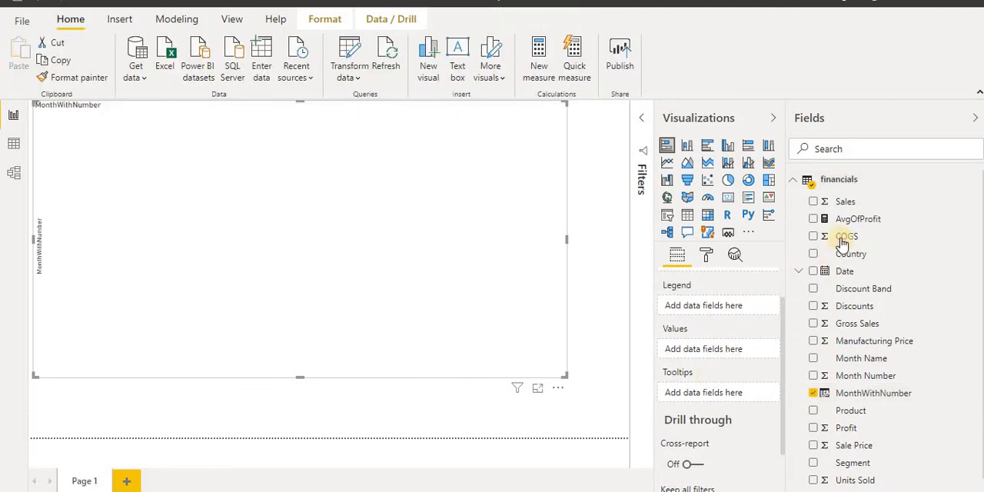
{"action": "left_click_drag", "start_coordinate": [817, 223], "coordinate": [692, 353]}
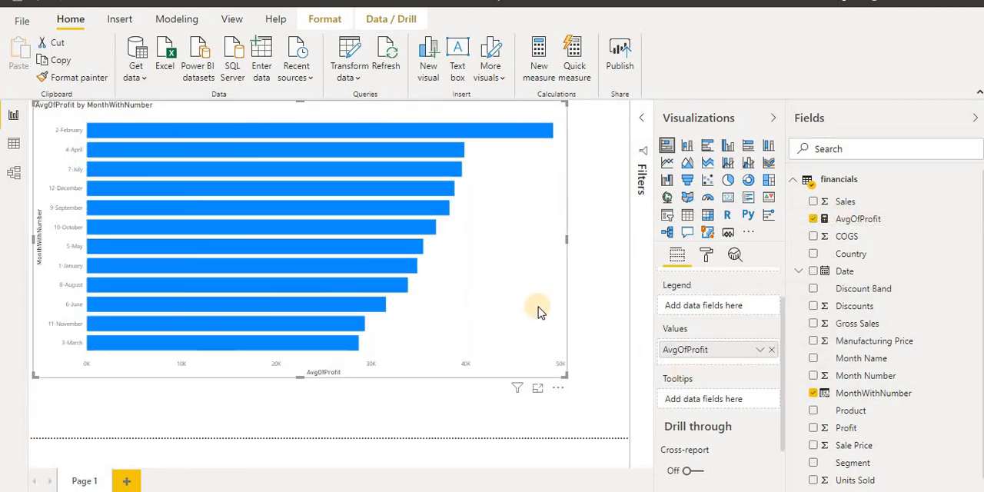
Set the text size of the bar chart's Y axis labels to 18 pt
{"action": "left_click", "coordinate": [707, 255]}
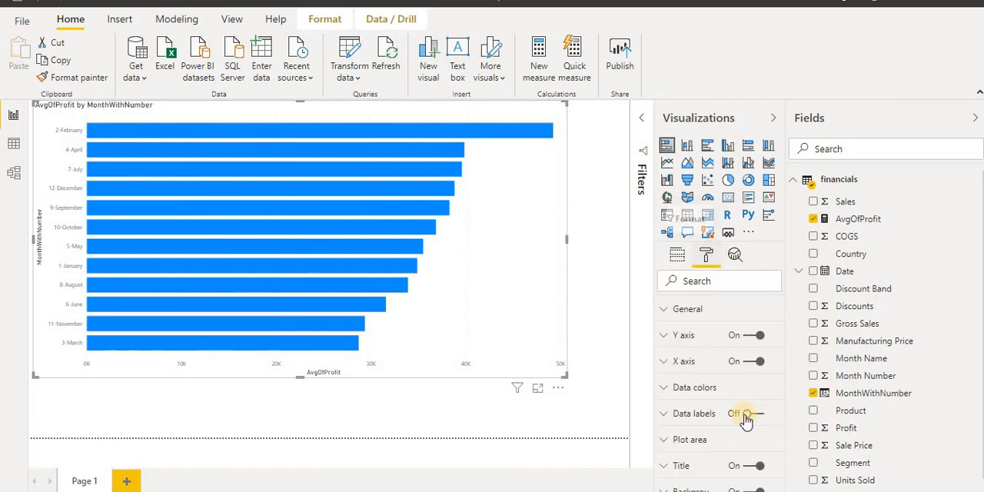
{"action": "left_click", "coordinate": [665, 336]}
{"action": "left_click", "coordinate": [707, 468]}
{"action": "left_click", "coordinate": [708, 467]}
{"action": "left_click", "coordinate": [708, 468]}
{"action": "left_click", "coordinate": [707, 467]}
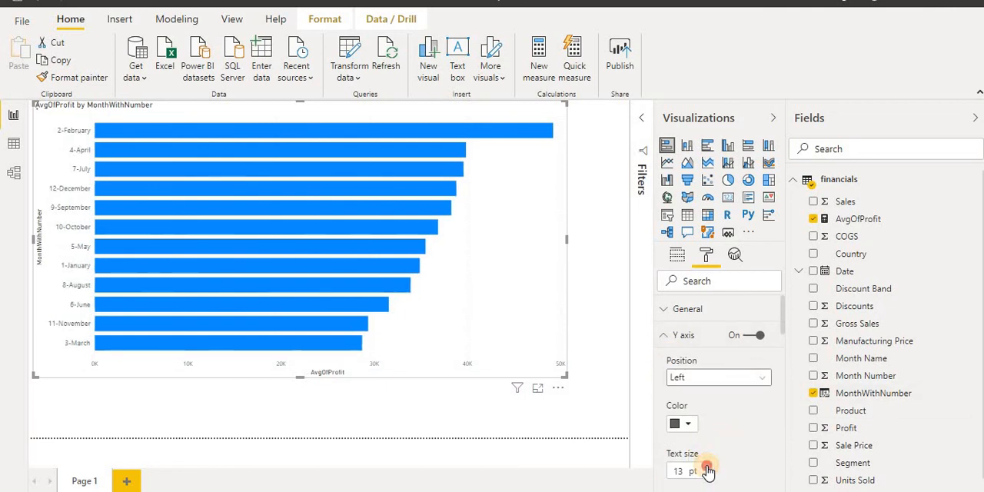
{"action": "left_click", "coordinate": [708, 467]}
{"action": "left_click", "coordinate": [707, 468]}
{"action": "left_click", "coordinate": [708, 468]}
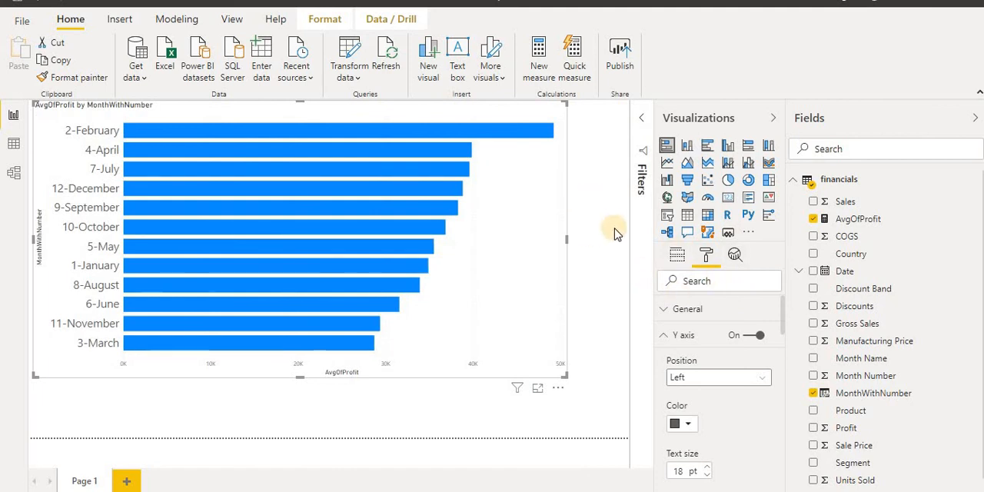
{"action": "left_click", "coordinate": [582, 180]}
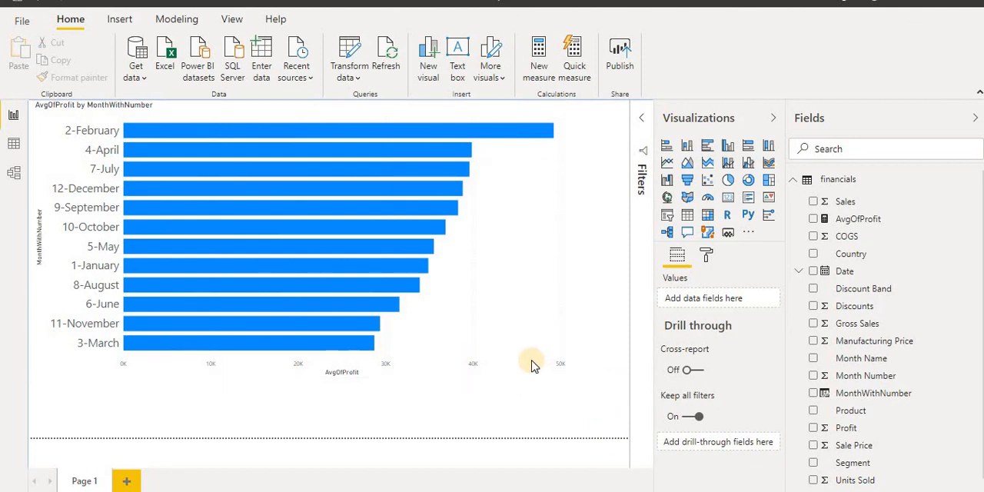
Create an enlarged donut chart of AvgOfProfit by Country on a new report page
{"action": "left_click", "coordinate": [127, 480]}
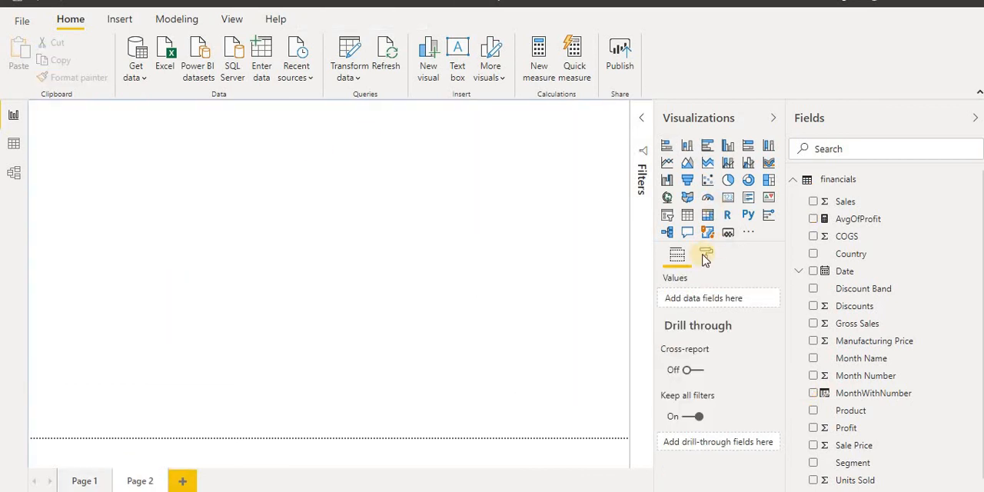
{"action": "left_click", "coordinate": [749, 181]}
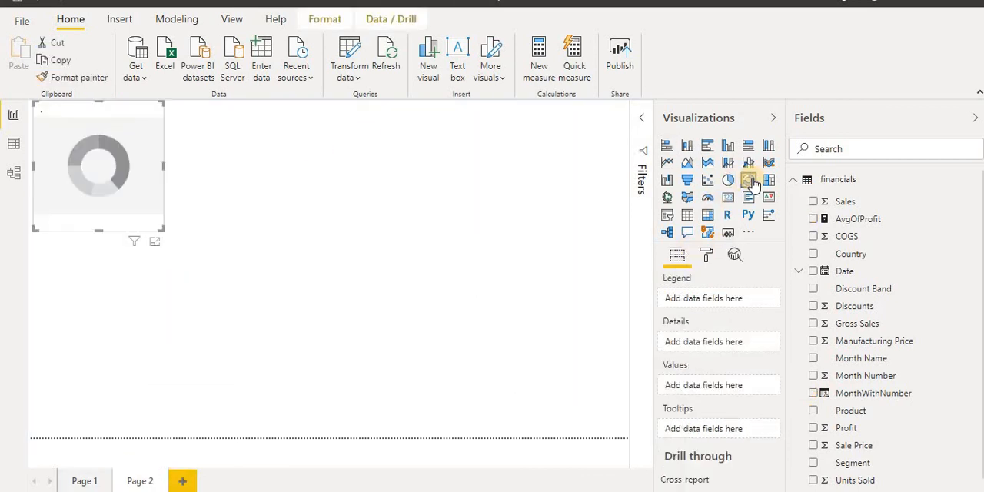
{"action": "left_click", "coordinate": [814, 220]}
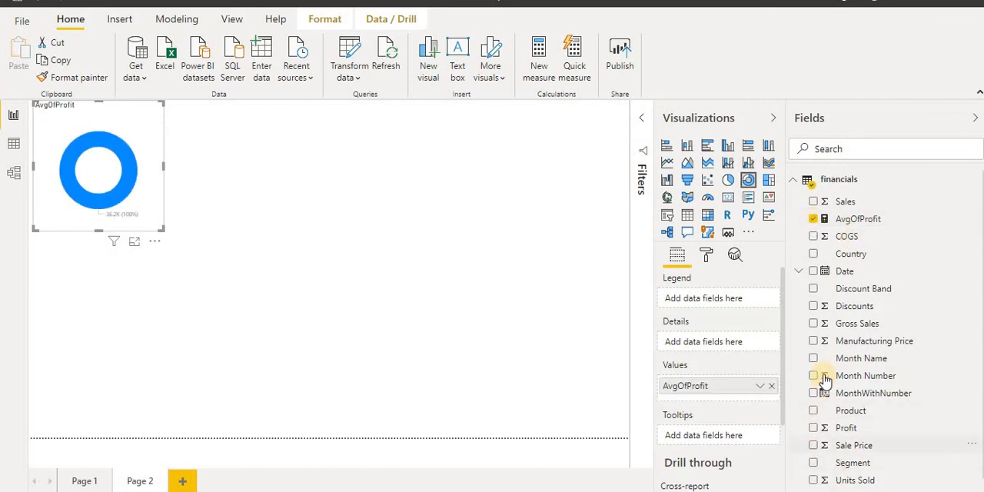
{"action": "left_click", "coordinate": [814, 253]}
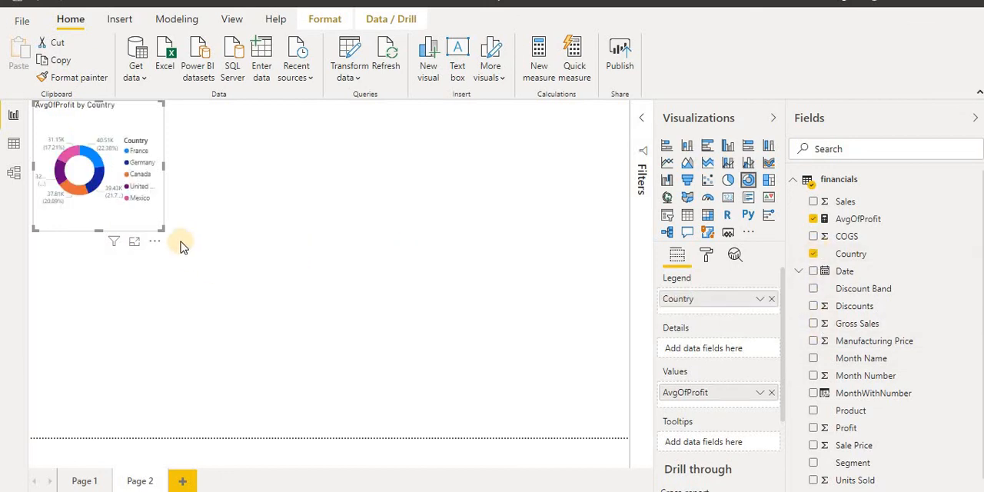
{"action": "left_click_drag", "start_coordinate": [406, 351], "coordinate": [479, 353]}
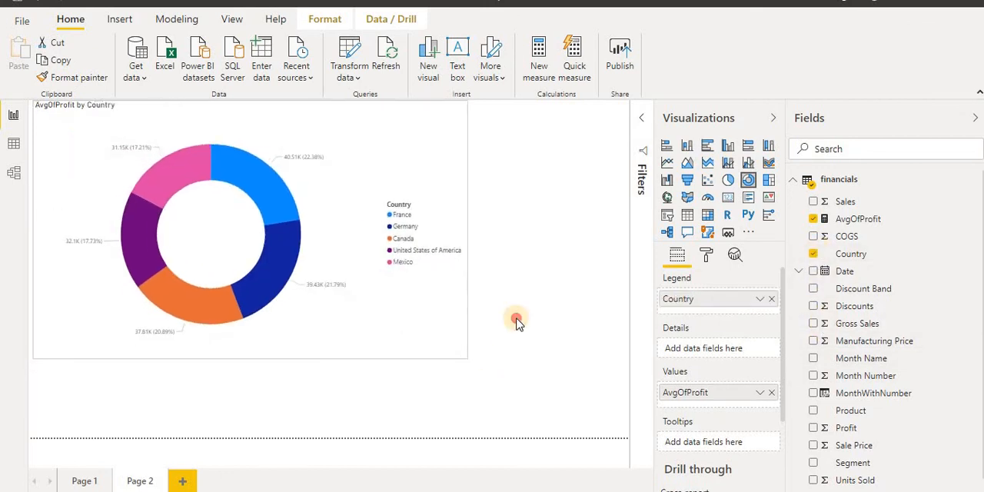